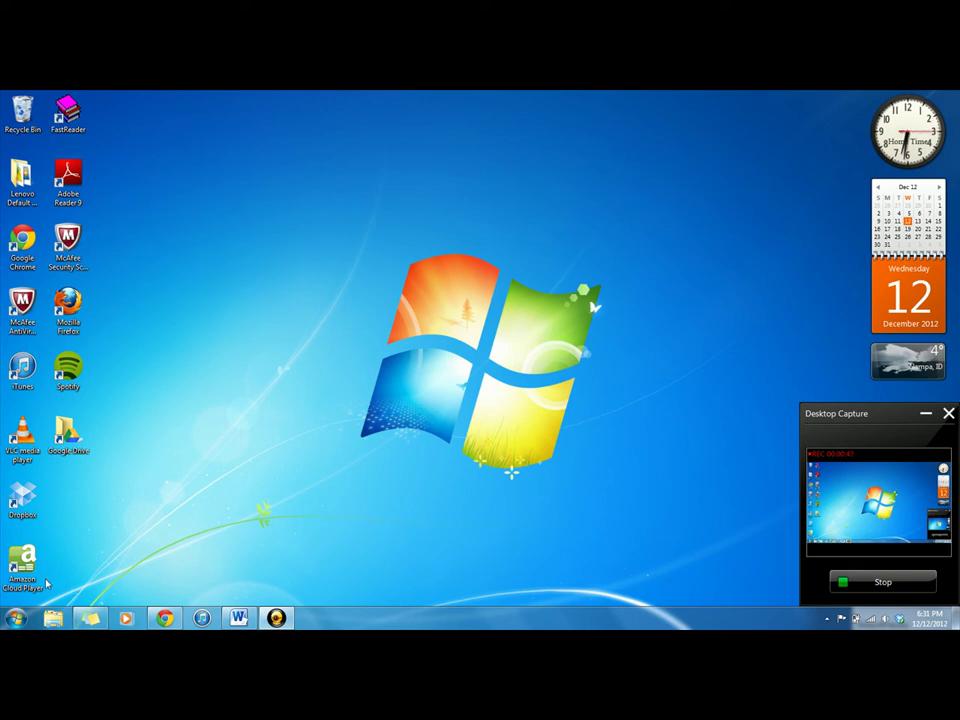
Open Control Panel from the Windows 7 Start menu
click(15, 620)
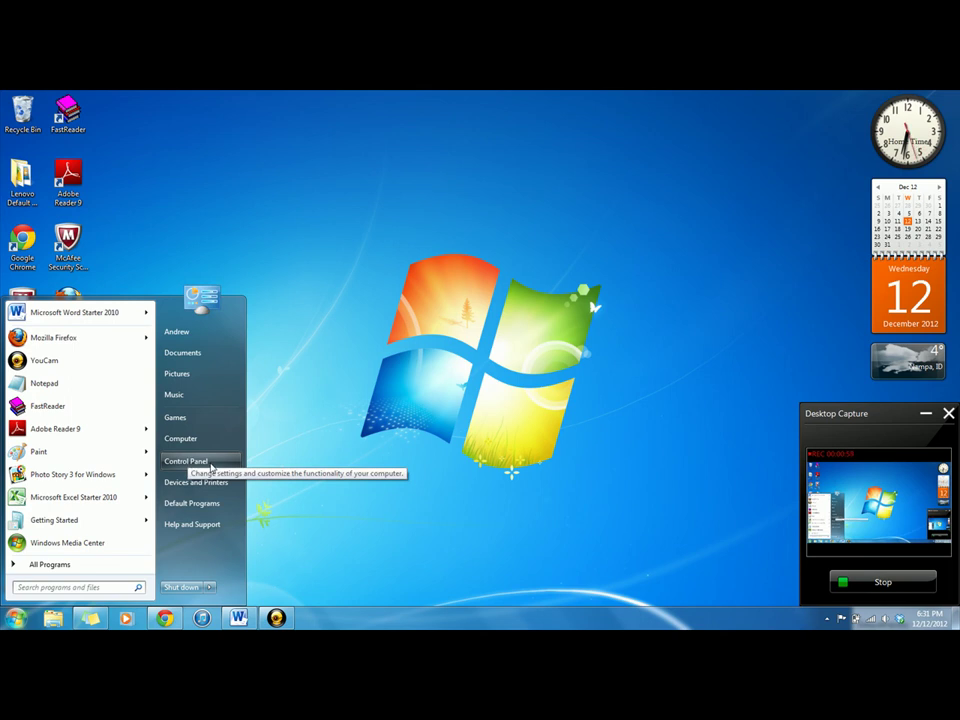
click(215, 467)
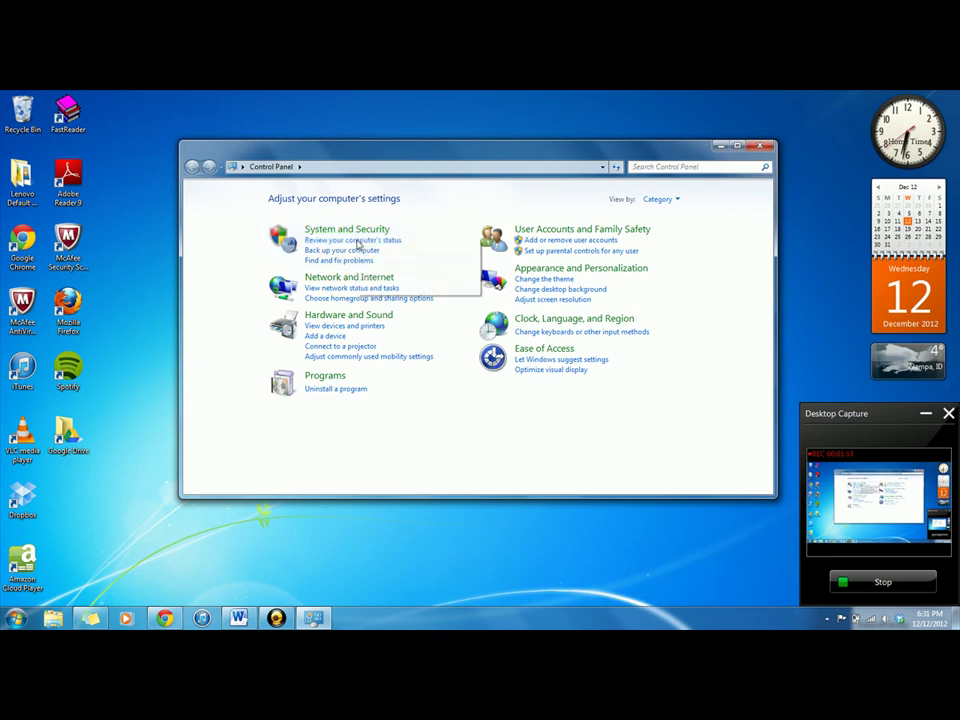
Open Action Center via 'Review your computer's status' under System and Security
click(357, 240)
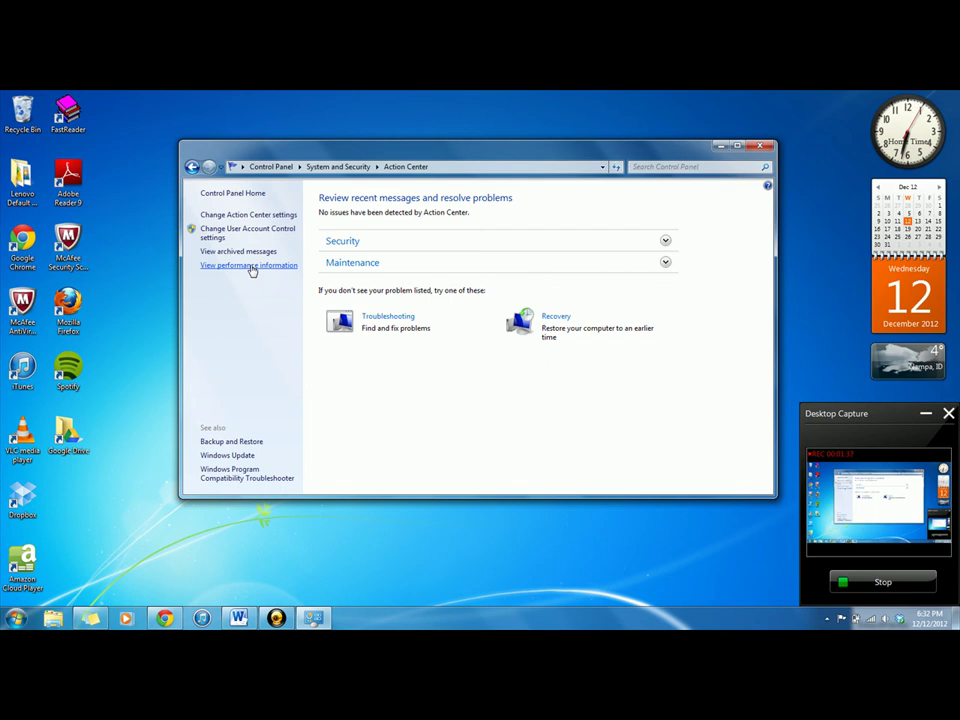
Open Performance Information and Tools to see the 5.5 Windows Experience Index score
click(252, 267)
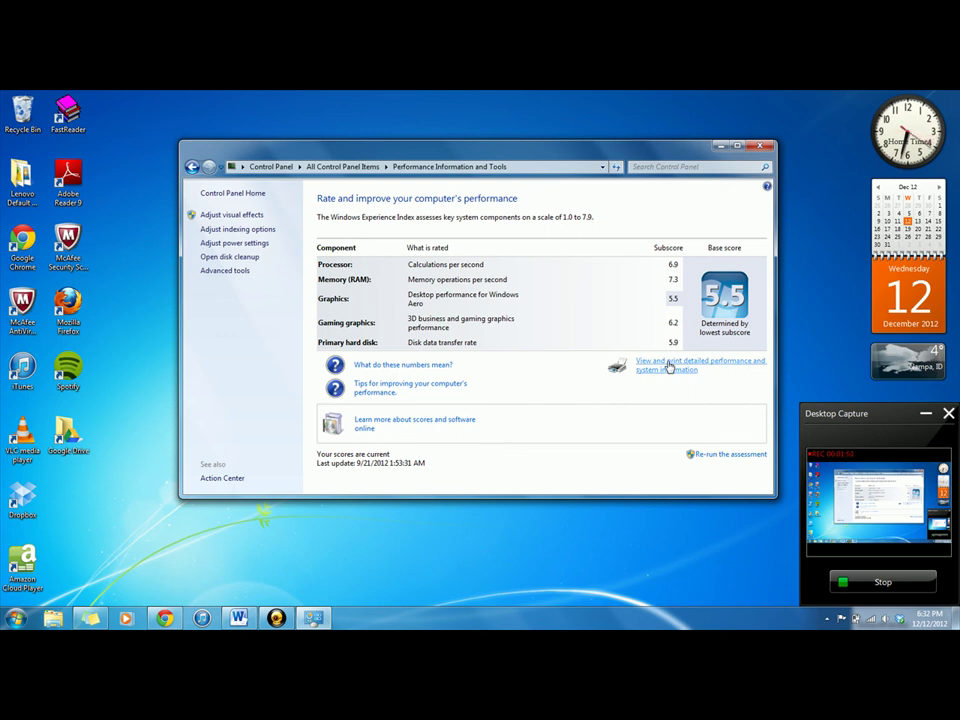
Open 'View and print detailed performance and system information' to list the i5 CPU and 6 GB RAM
click(669, 365)
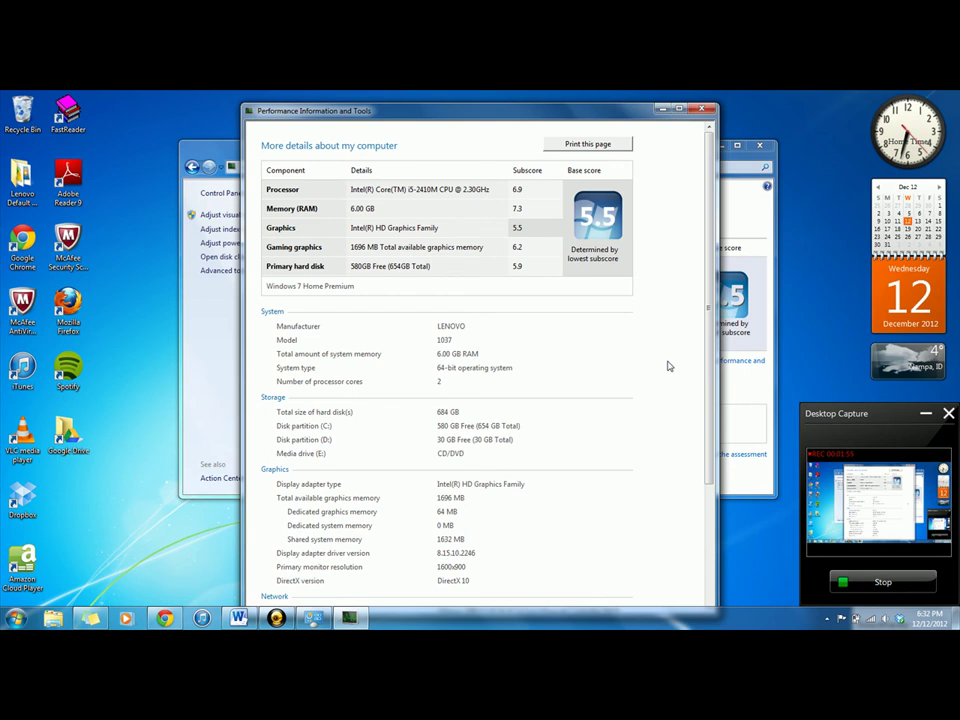